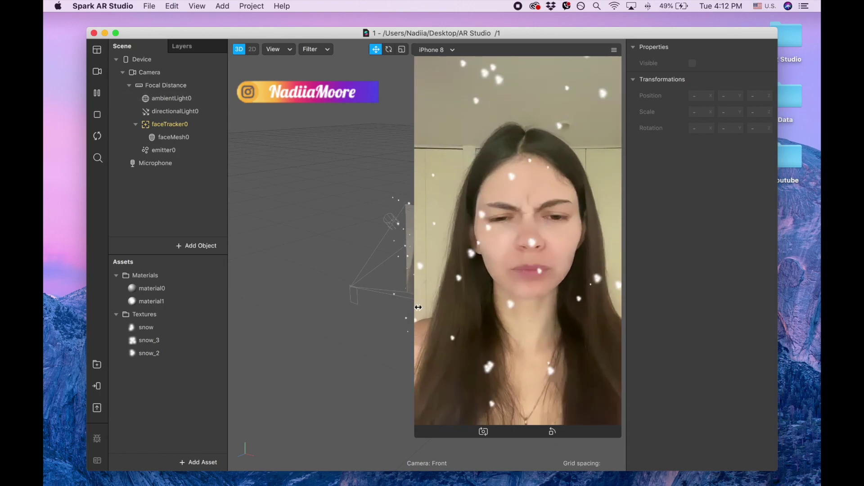
- Close the finished snow effect project and its Finder folder window '1'
{"action": "left_click", "coordinate": [93, 33]}
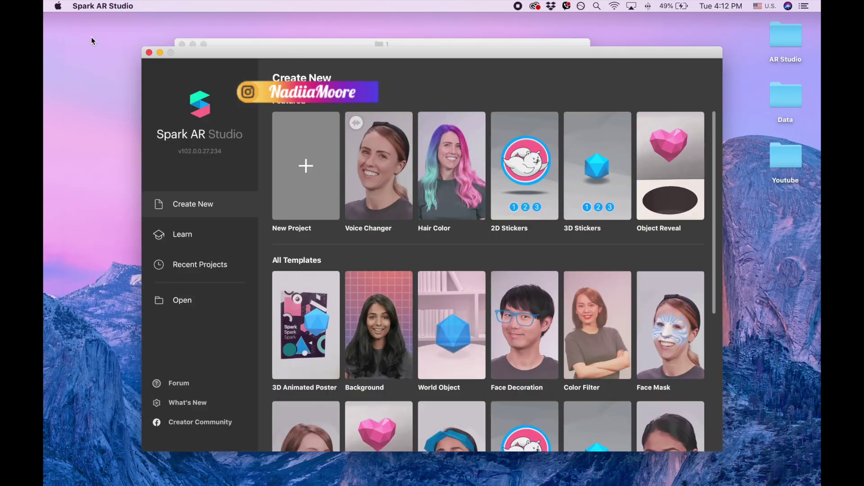
{"action": "left_click", "coordinate": [227, 43]}
{"action": "left_click", "coordinate": [183, 44]}
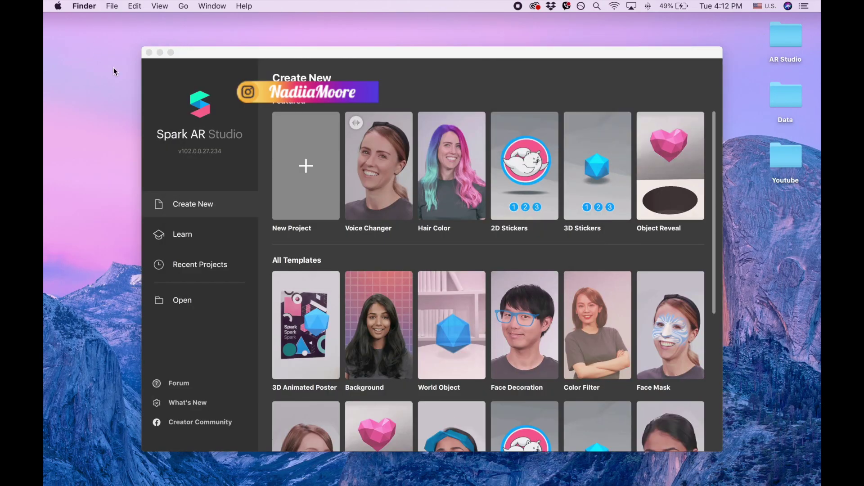
{"action": "mouse_move", "coordinate": [45, 355]}
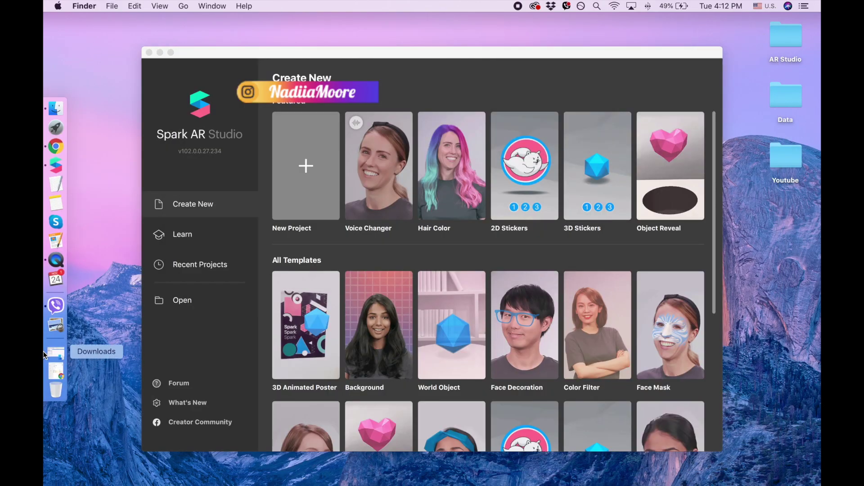
- Review the three snow PNGs on Dropbox, then bring up the Downloads window showing the Snow folder
{"action": "left_click", "coordinate": [56, 373]}
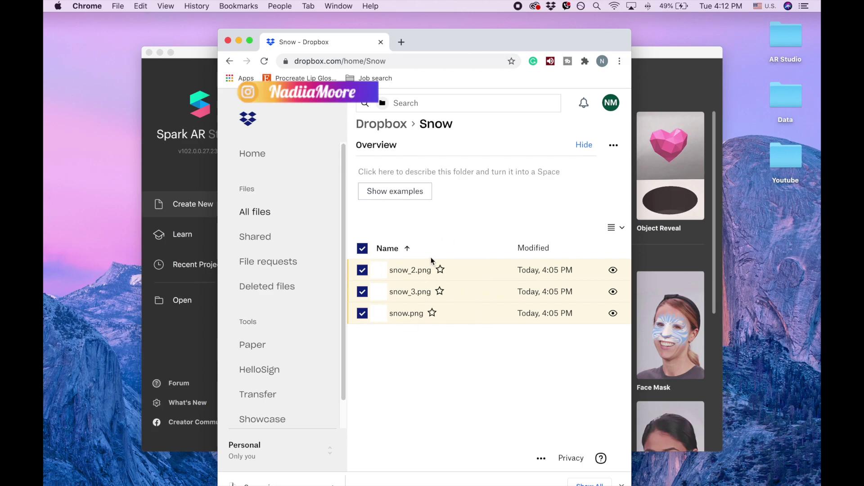
{"action": "left_click", "coordinate": [240, 41]}
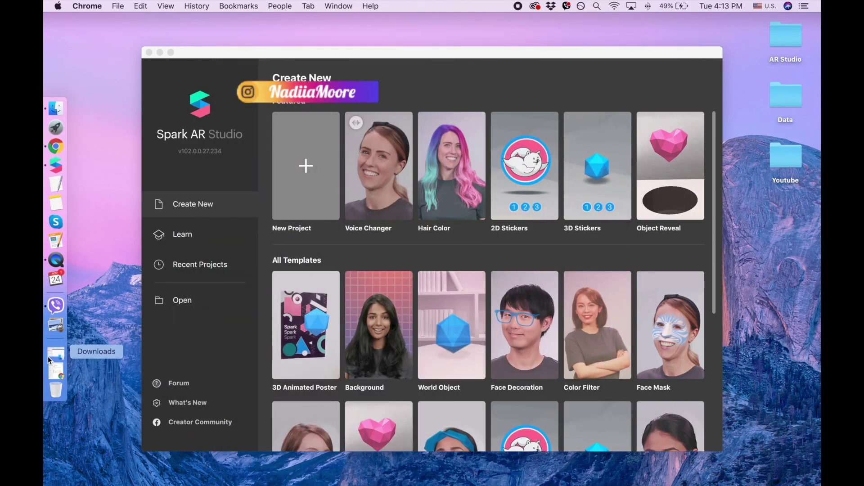
{"action": "left_click", "coordinate": [51, 356]}
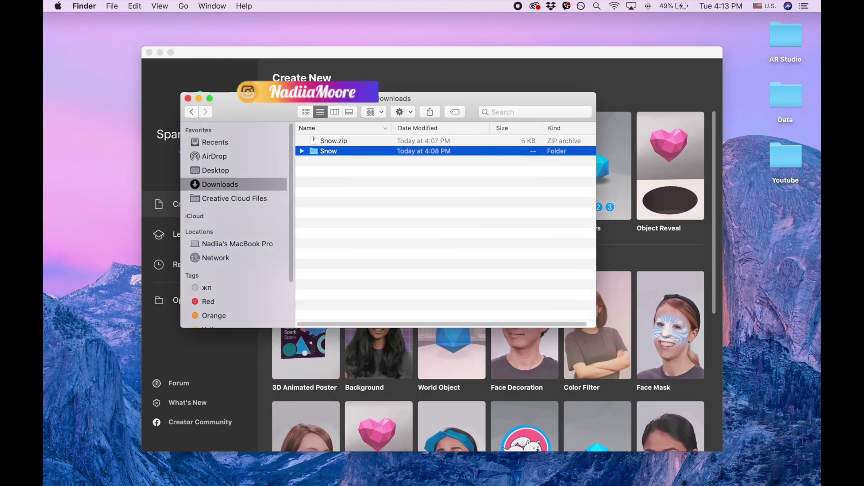
{"action": "left_click_drag", "start_coordinate": [276, 99], "coordinate": [328, 257]}
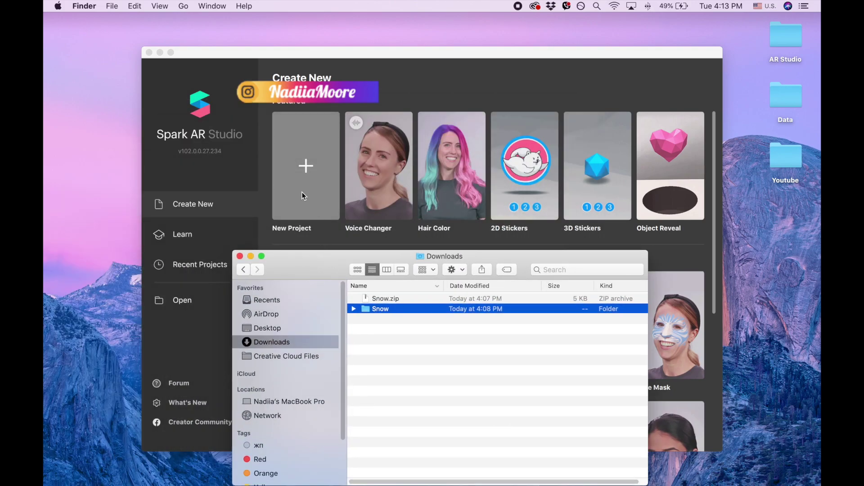
- Create a new blank project and choose Face Mesh from the objects to add
{"action": "left_click", "coordinate": [315, 161]}
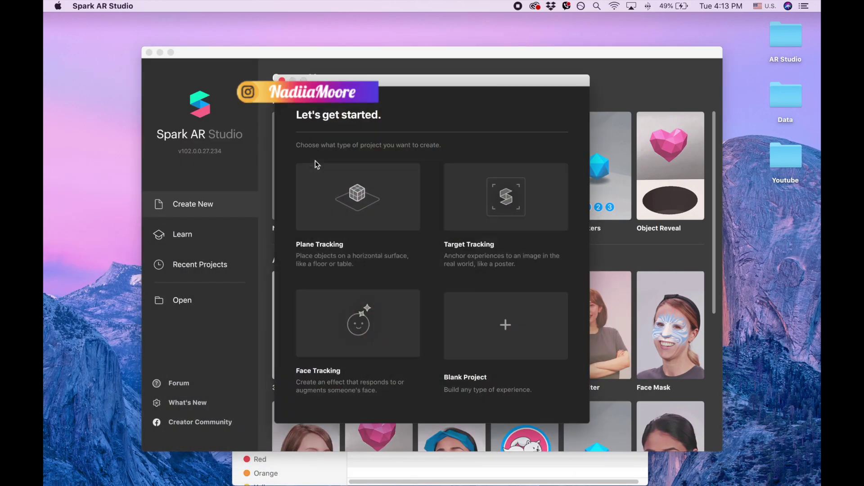
{"action": "left_click", "coordinate": [495, 330]}
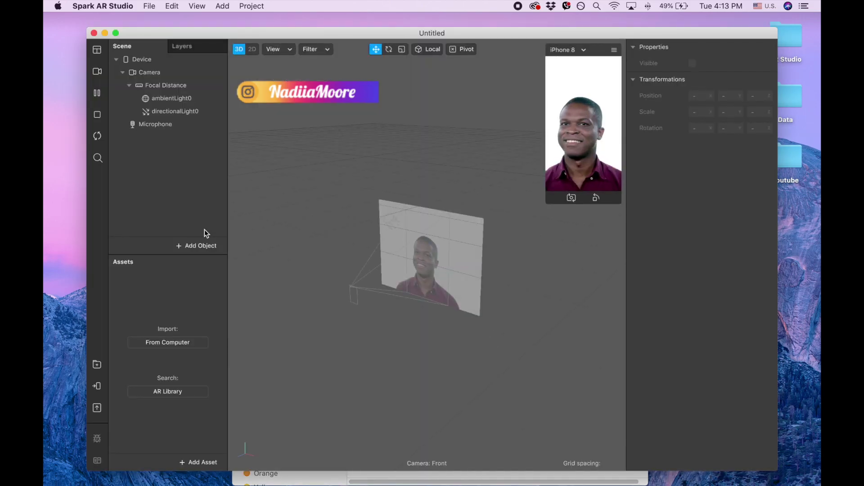
{"action": "left_click", "coordinate": [201, 247]}
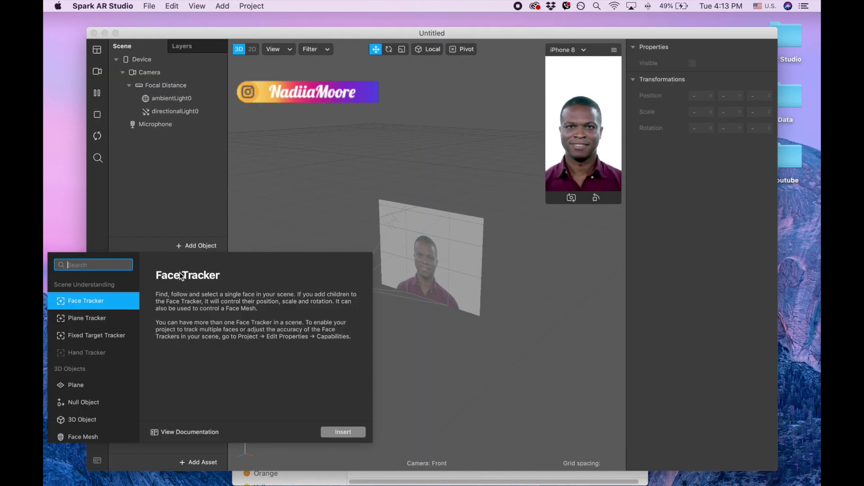
{"action": "scroll", "coordinate": [90, 352], "scroll_direction": "down", "scroll_amount": 5}
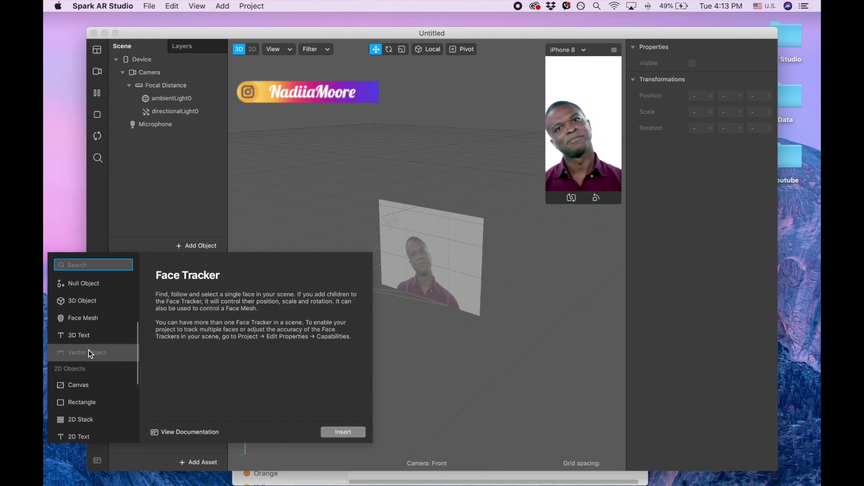
{"action": "left_click", "coordinate": [85, 307]}
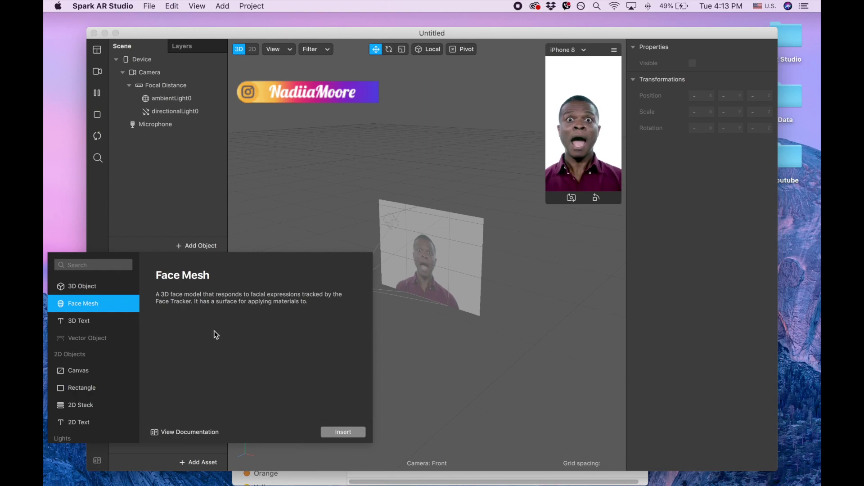
- Insert the face mesh, give it material0, and set that material to the Retouching shader
{"action": "left_click", "coordinate": [339, 432]}
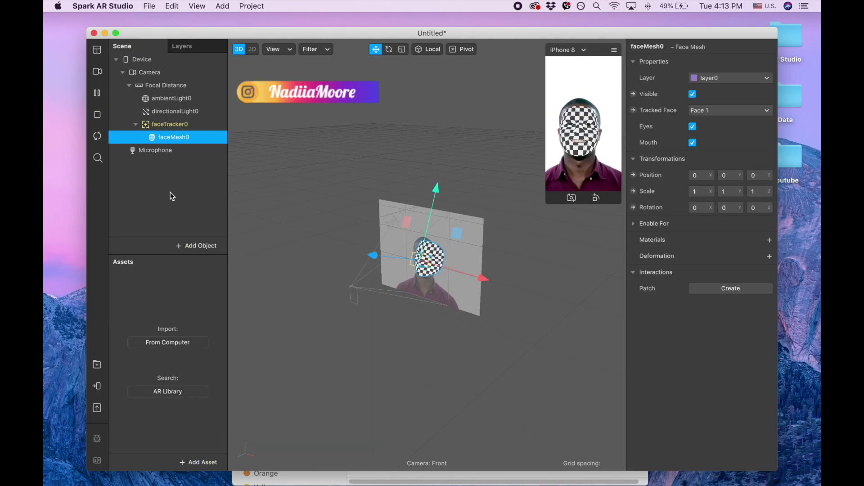
{"action": "left_click", "coordinate": [769, 239]}
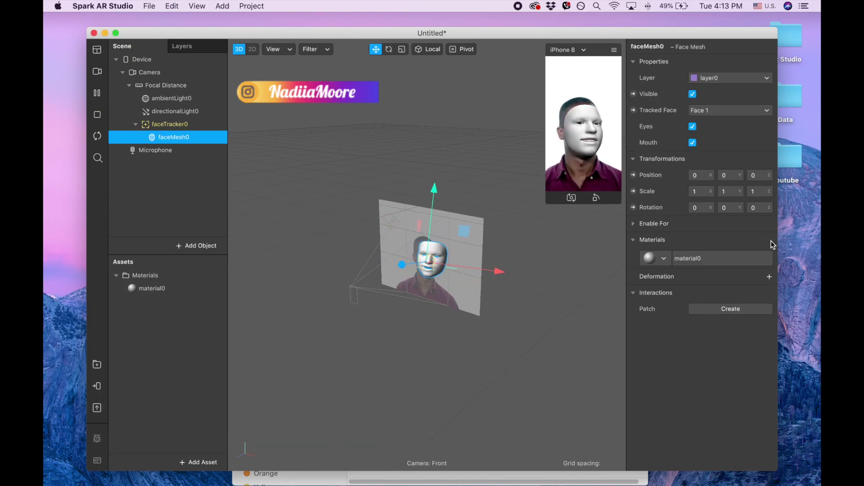
{"action": "left_click", "coordinate": [158, 289]}
{"action": "left_click", "coordinate": [722, 64]}
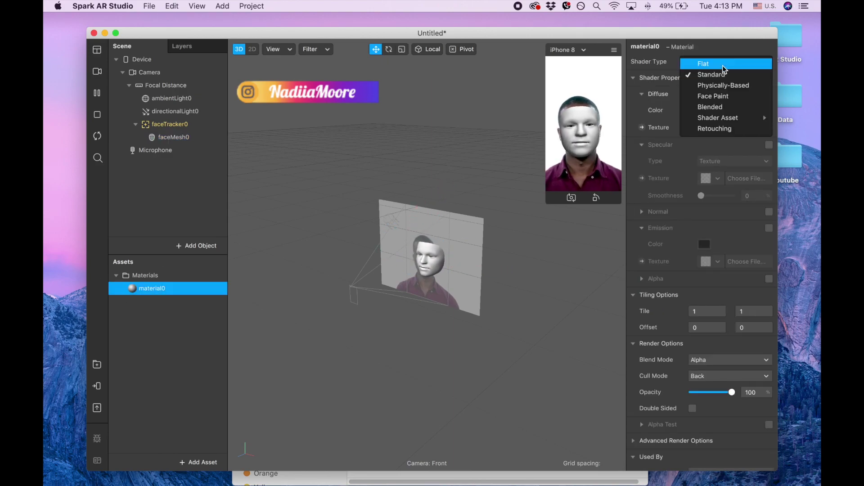
{"action": "left_click", "coordinate": [715, 129]}
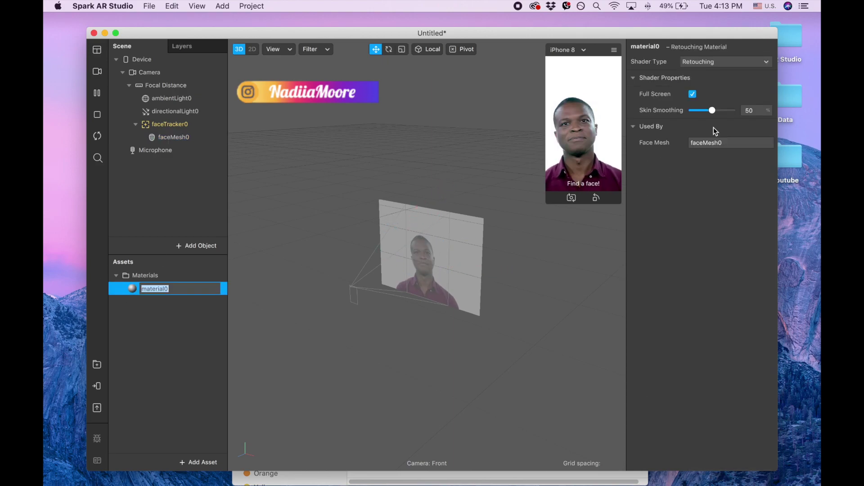
{"action": "left_click", "coordinate": [521, 42]}
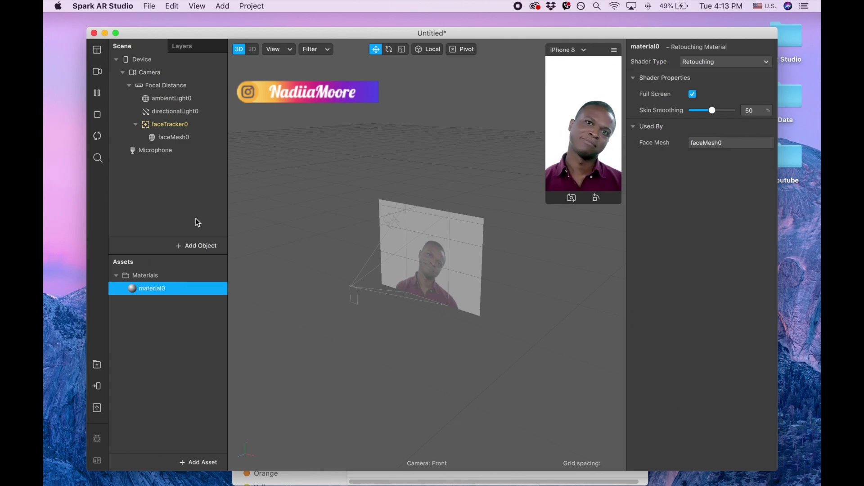
- Add a Particle System, emitter0, under the face tracker
{"action": "left_click", "coordinate": [189, 248]}
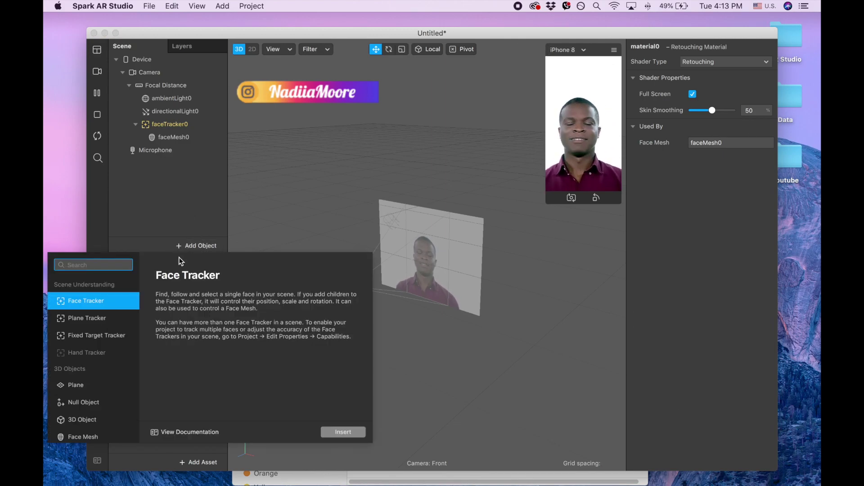
{"action": "scroll", "coordinate": [102, 399], "scroll_direction": "down", "scroll_amount": 5}
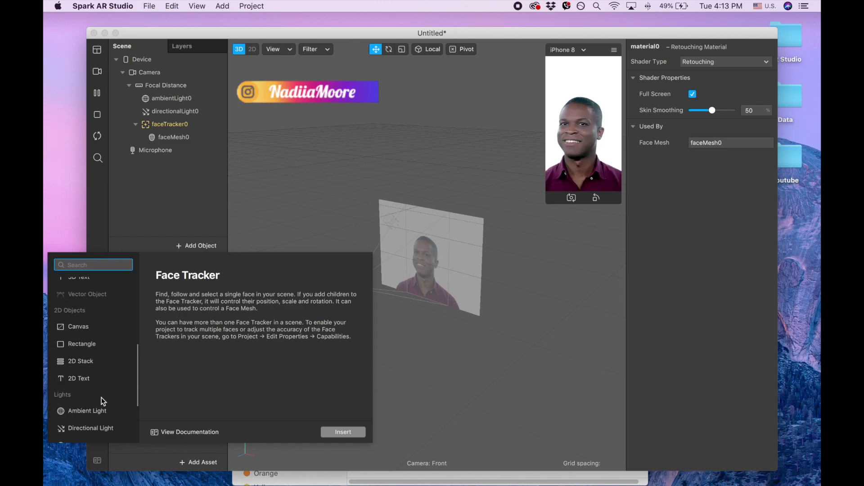
{"action": "scroll", "coordinate": [101, 397], "scroll_direction": "down", "scroll_amount": 2}
{"action": "scroll", "coordinate": [102, 393], "scroll_direction": "up", "scroll_amount": 5}
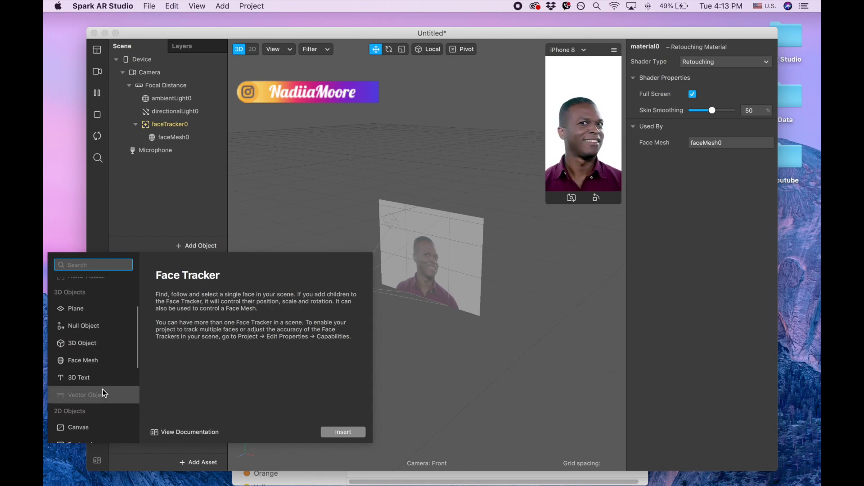
{"action": "scroll", "coordinate": [103, 389], "scroll_direction": "up", "scroll_amount": 1}
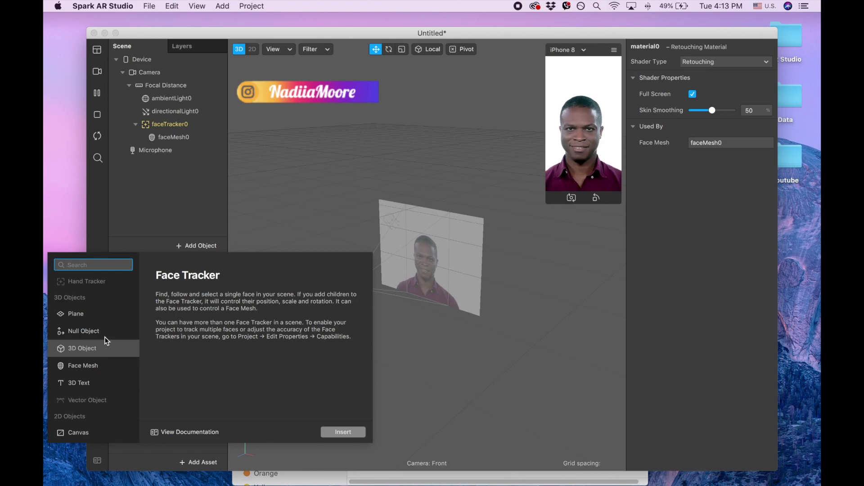
{"action": "scroll", "coordinate": [104, 363], "scroll_direction": "down", "scroll_amount": 4}
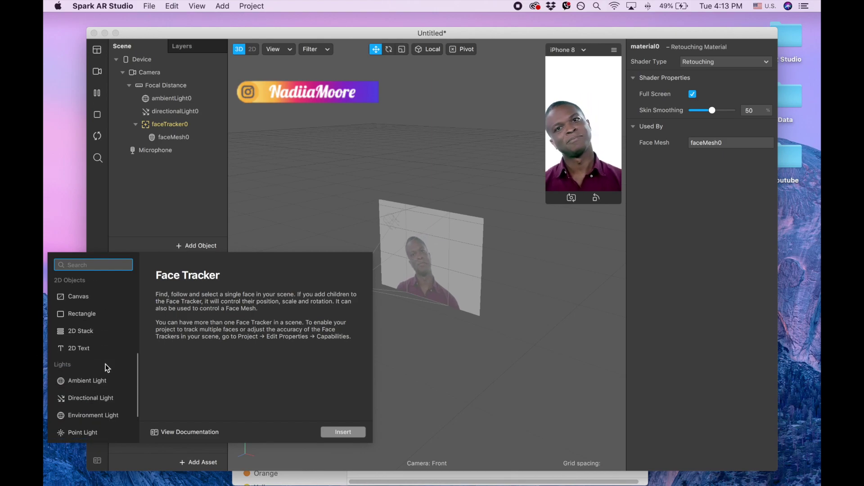
{"action": "scroll", "coordinate": [105, 363], "scroll_direction": "down", "scroll_amount": 3}
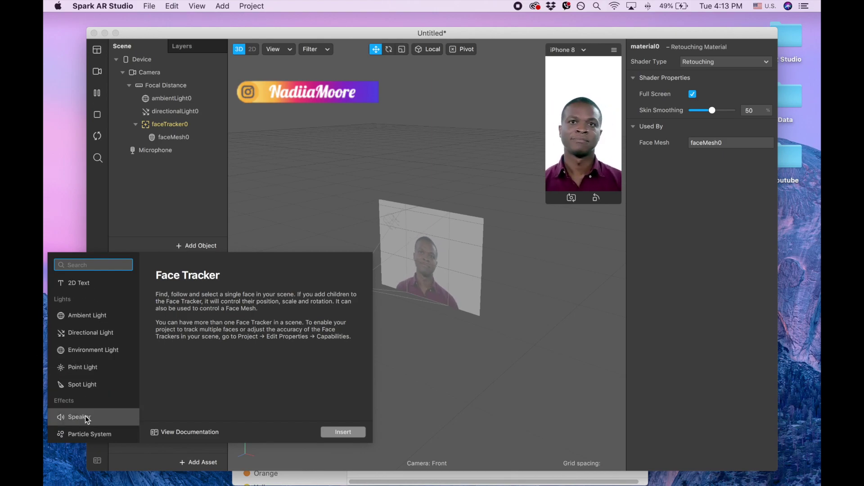
{"action": "double_click", "coordinate": [89, 434]}
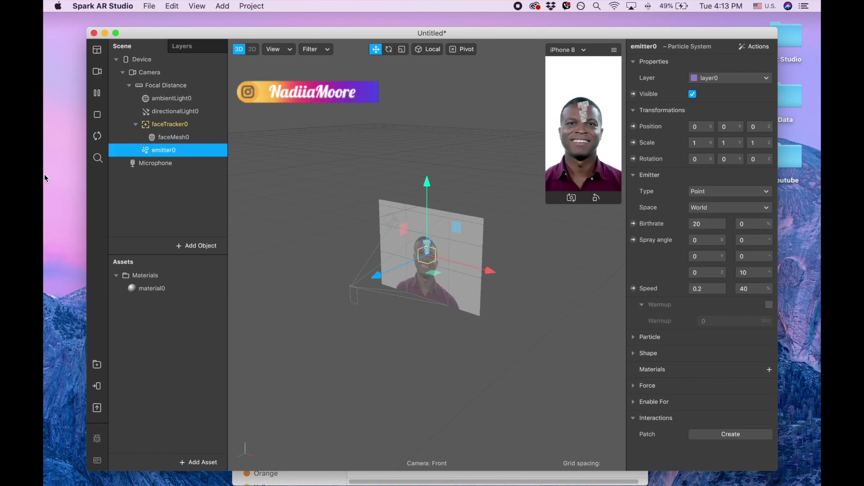
- Minimise the Dropbox browser window, reposition Spark AR Studio, and bring up Launchpad
{"action": "left_click", "coordinate": [53, 360]}
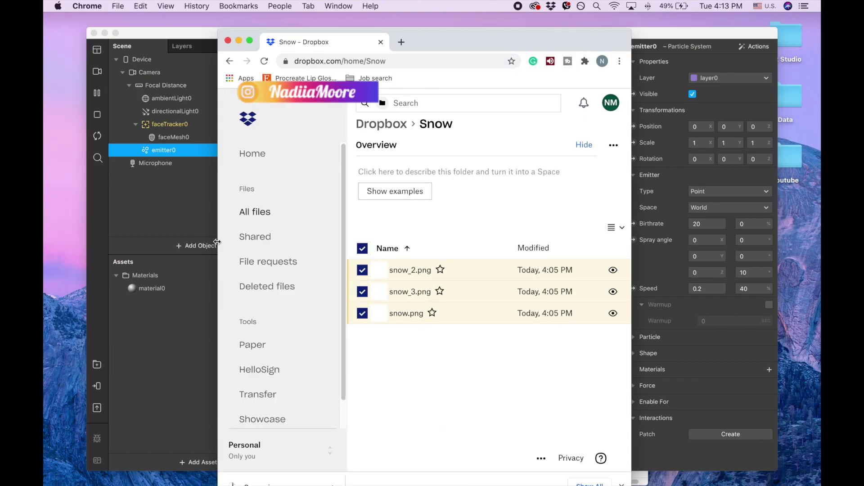
{"action": "left_click", "coordinate": [238, 41]}
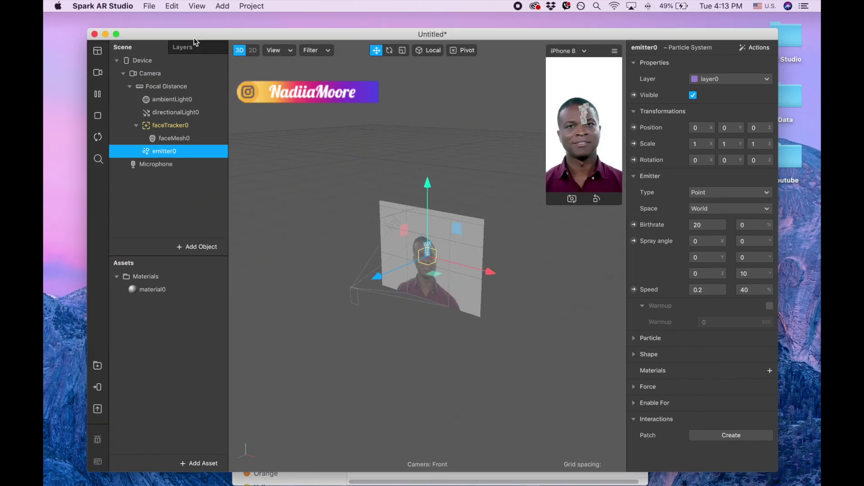
{"action": "left_click_drag", "start_coordinate": [194, 34], "coordinate": [239, 22]}
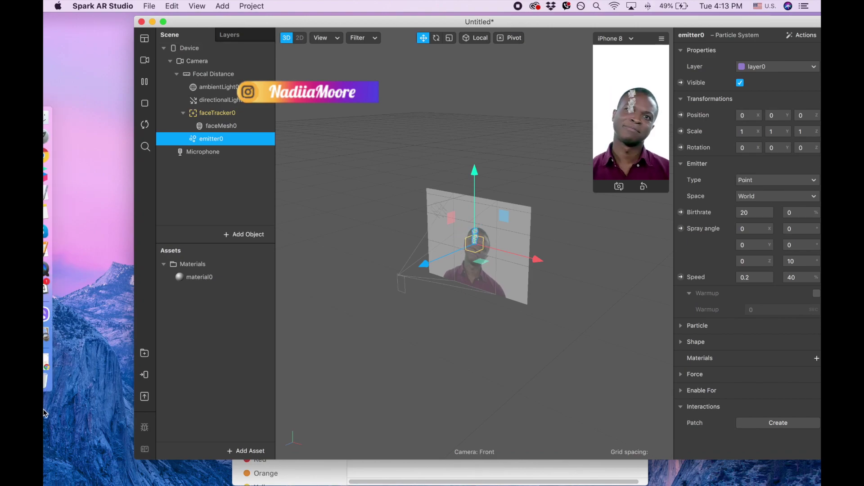
{"action": "mouse_move", "coordinate": [48, 378]}
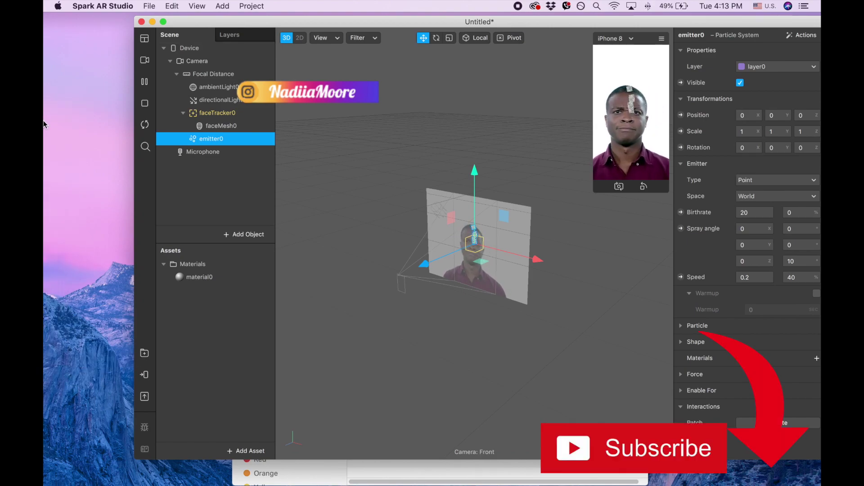
{"action": "left_click", "coordinate": [54, 138]}
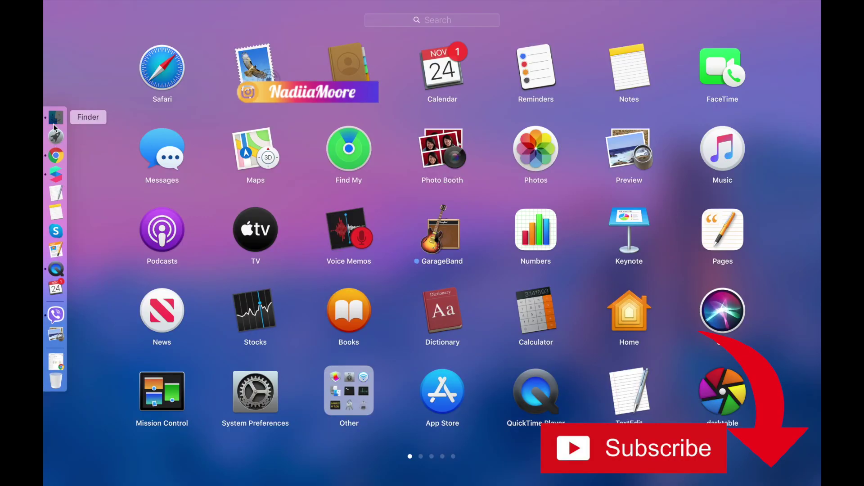
- Import snow, snow_2 and snow_3 from the Finder Snow folder into the project's Assets
{"action": "left_click", "coordinate": [56, 118]}
{"action": "double_click", "coordinate": [400, 308]}
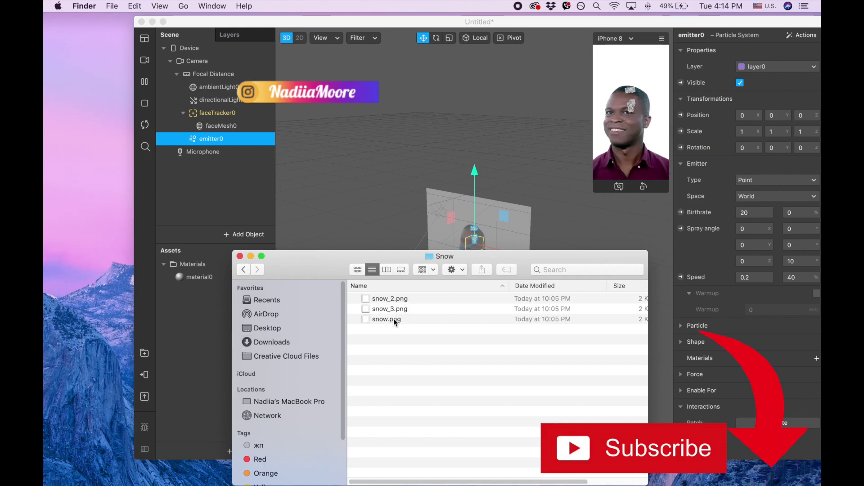
{"action": "left_click_drag", "start_coordinate": [359, 299], "coordinate": [357, 335]}
{"action": "left_click_drag", "start_coordinate": [387, 308], "coordinate": [171, 312]}
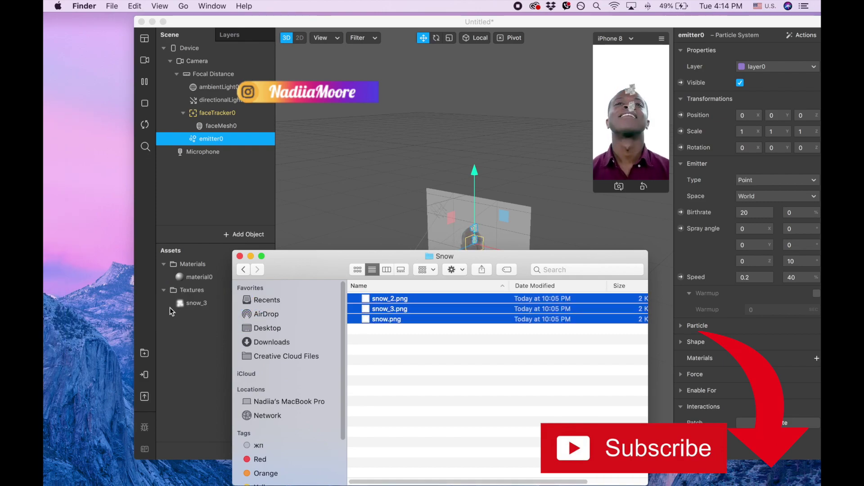
{"action": "left_click", "coordinate": [251, 256]}
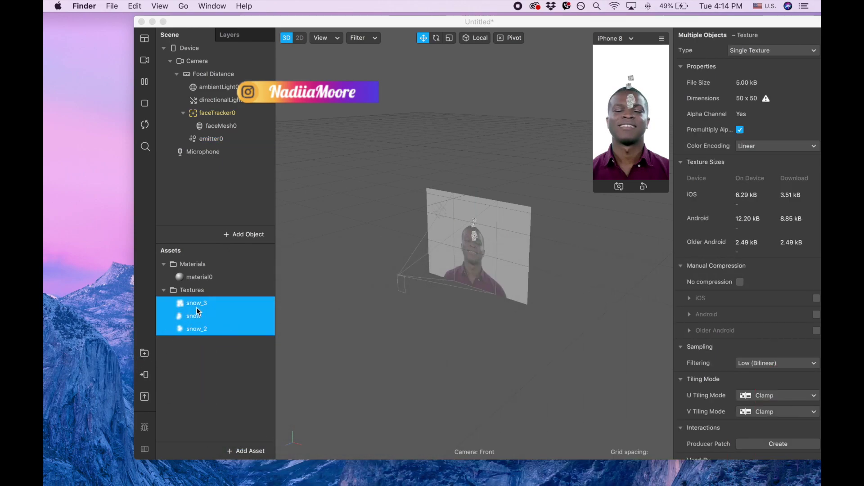
- Set the three snow textures to No compression and select emitter0
{"action": "left_click", "coordinate": [739, 283]}
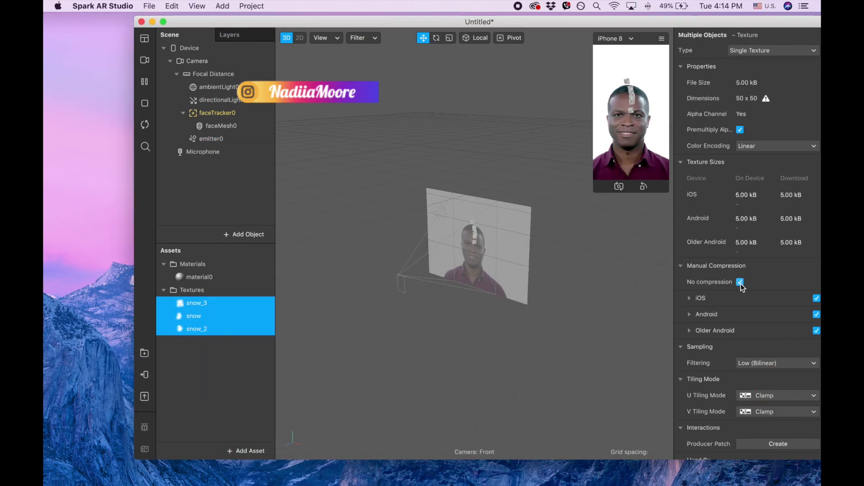
{"action": "left_click", "coordinate": [206, 140]}
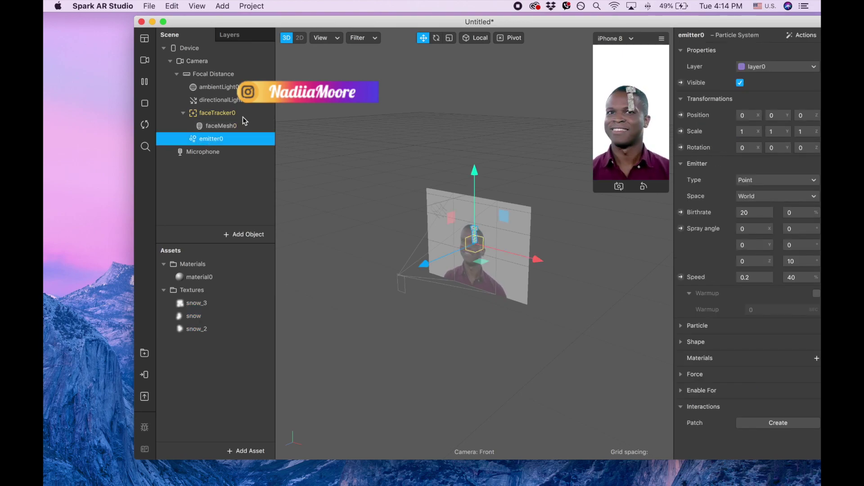
{"action": "left_click_drag", "start_coordinate": [498, 21], "coordinate": [441, 19]}
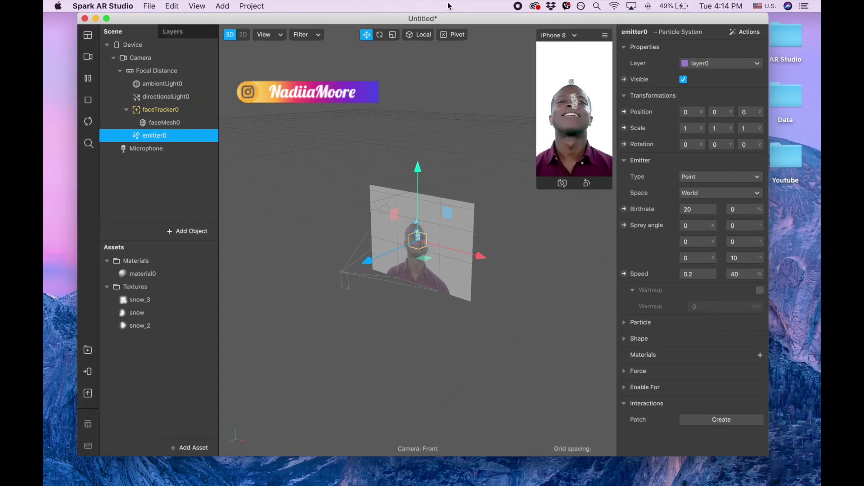
- Give emitter0 a new material, material1, using the Flat shader
{"action": "left_click", "coordinate": [759, 355]}
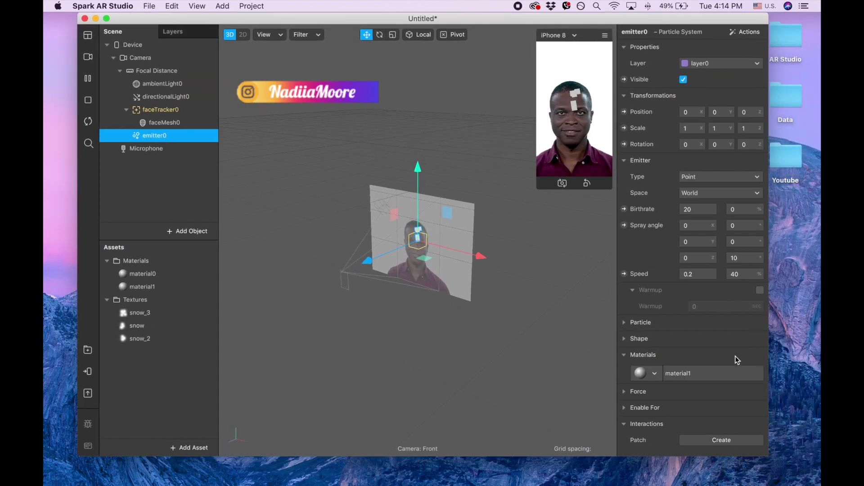
{"action": "left_click", "coordinate": [149, 287]}
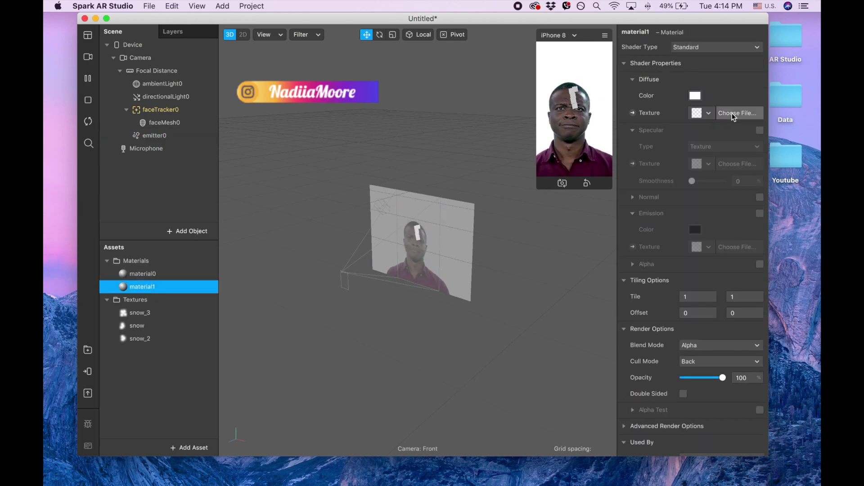
{"action": "left_click", "coordinate": [703, 47]}
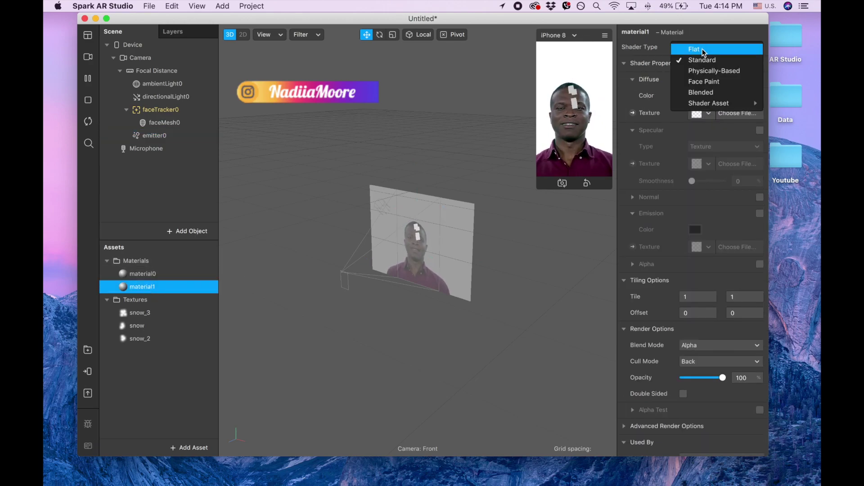
{"action": "left_click", "coordinate": [702, 48]}
- Texture material1 with snow, after trying snow_3 and snow_2
{"action": "left_click", "coordinate": [706, 115]}
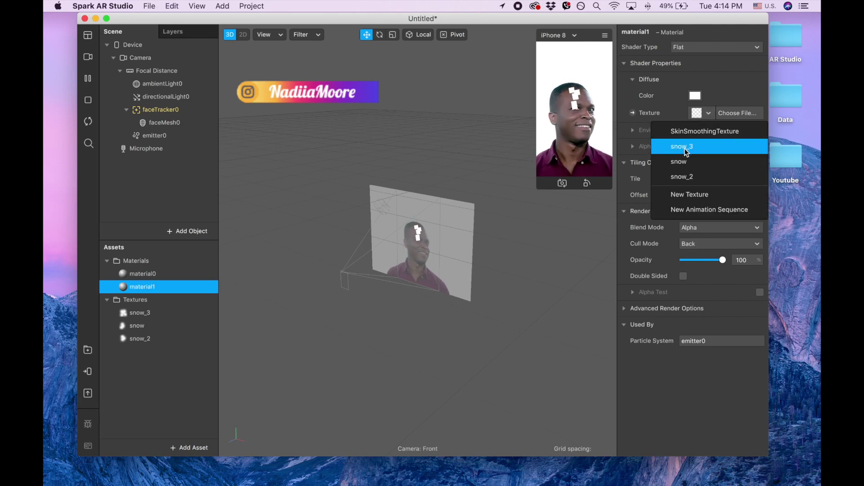
{"action": "left_click", "coordinate": [686, 152]}
{"action": "left_click", "coordinate": [703, 114]}
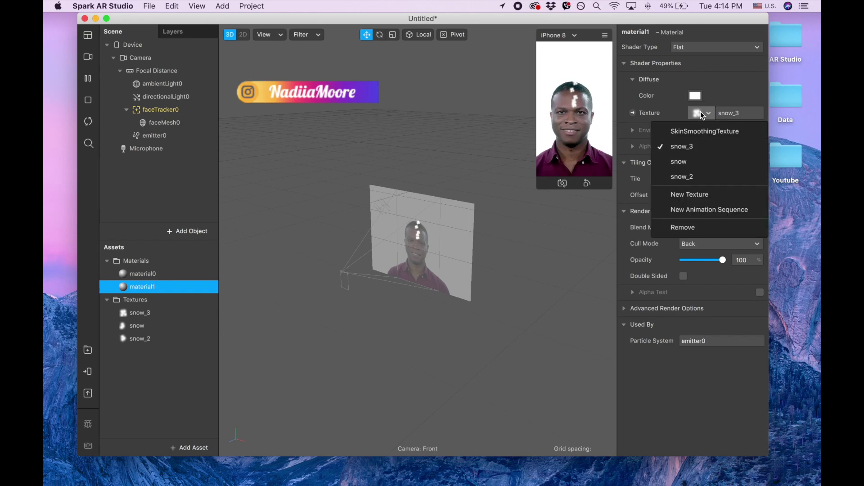
{"action": "left_click", "coordinate": [685, 177]}
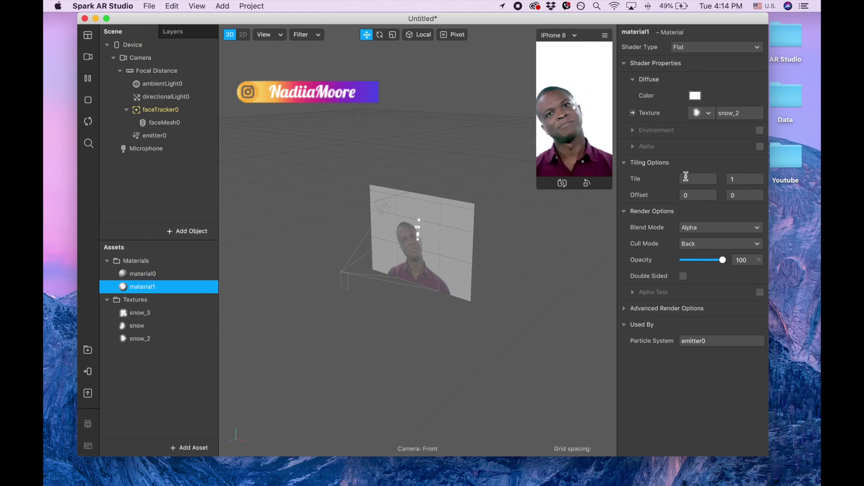
{"action": "left_click", "coordinate": [703, 112]}
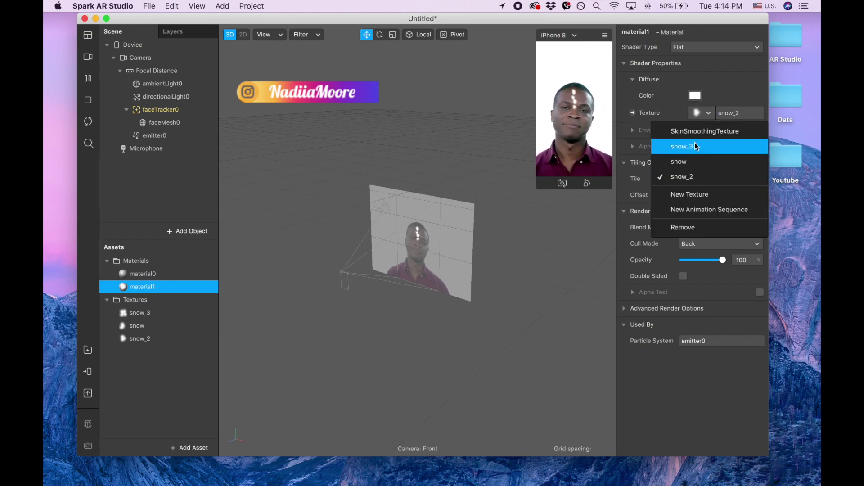
{"action": "left_click", "coordinate": [695, 162]}
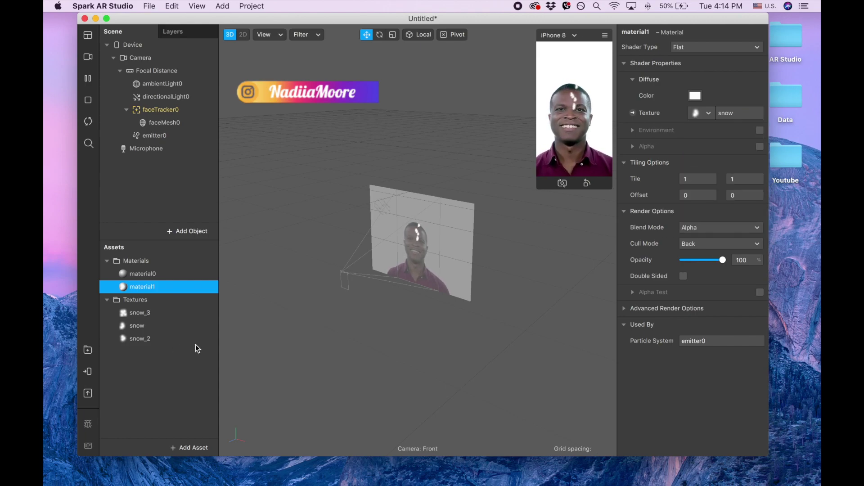
- Preview with the woman's 0:20 simulation clip, pause it, and select emitter0
{"action": "left_click", "coordinate": [167, 136]}
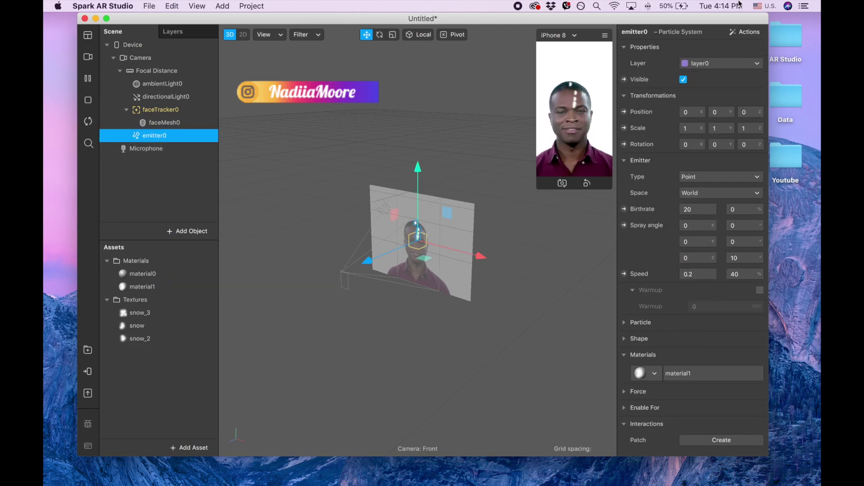
{"action": "left_click_drag", "start_coordinate": [698, 17], "coordinate": [669, 21]}
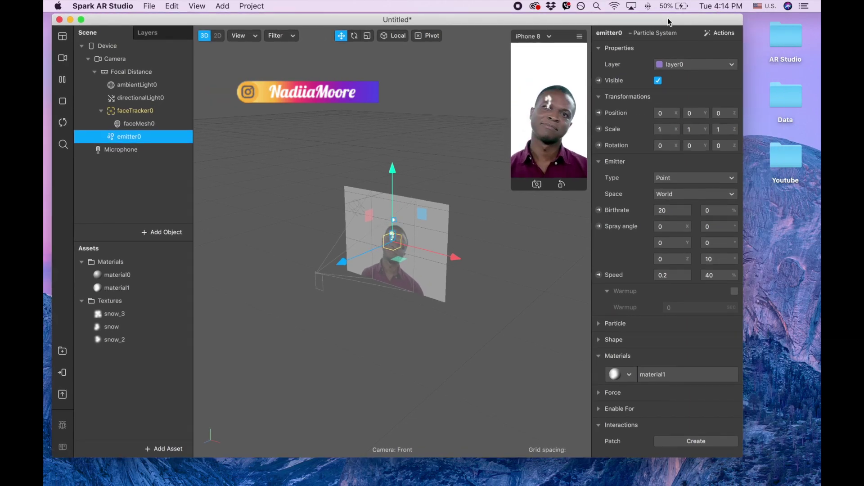
{"action": "left_click", "coordinate": [62, 57]}
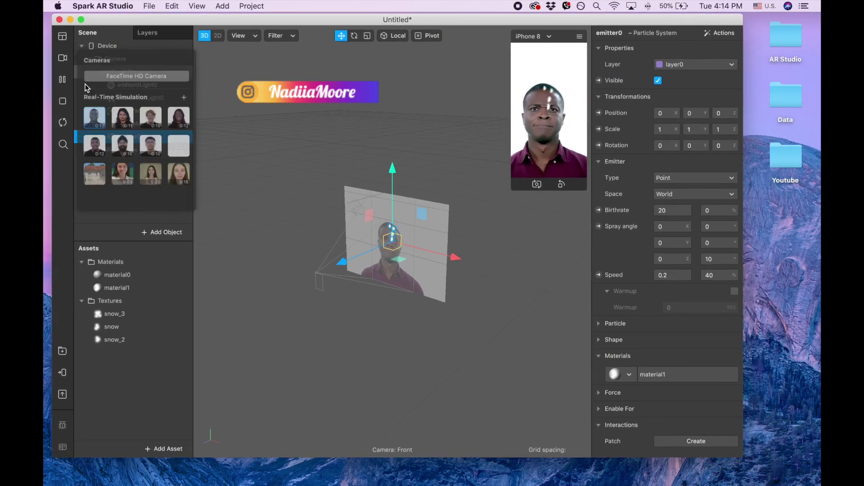
{"action": "left_click", "coordinate": [149, 175]}
{"action": "left_click", "coordinate": [484, 223]}
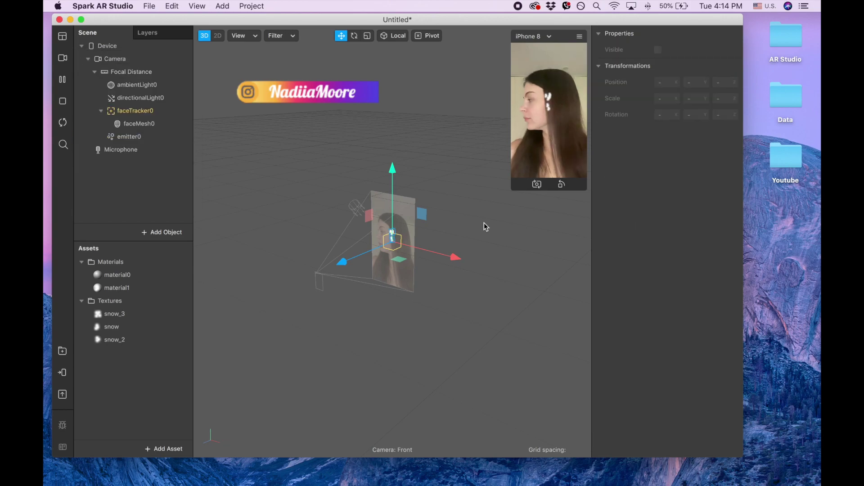
{"action": "left_click", "coordinate": [63, 79]}
{"action": "left_click", "coordinate": [135, 137]}
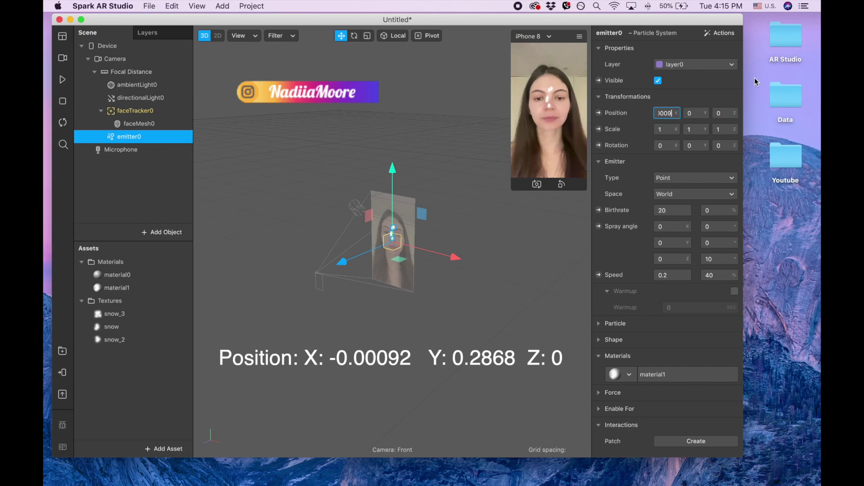
- Finish emitter0's X position and start setting its Z rotation to -179.81671 to point it down
{"action": "type", "text": "2"}
{"action": "key", "text": "Return"}
{"action": "key", "text": "Return"}
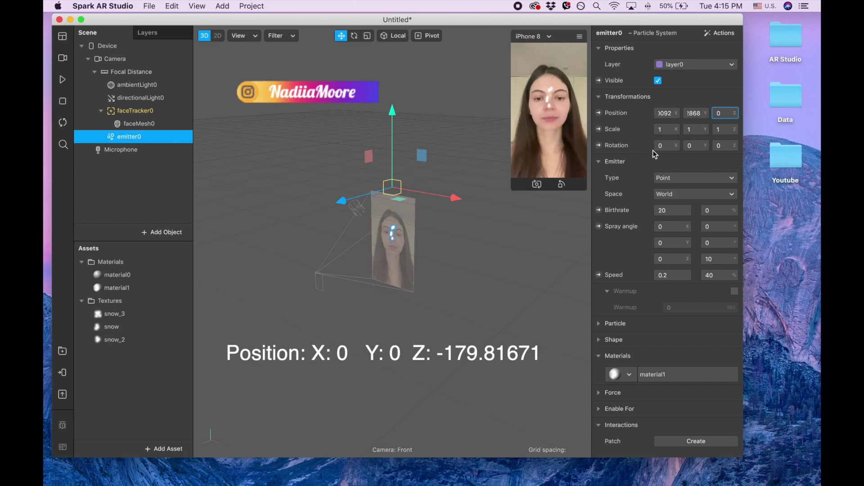
{"action": "left_click", "coordinate": [726, 145]}
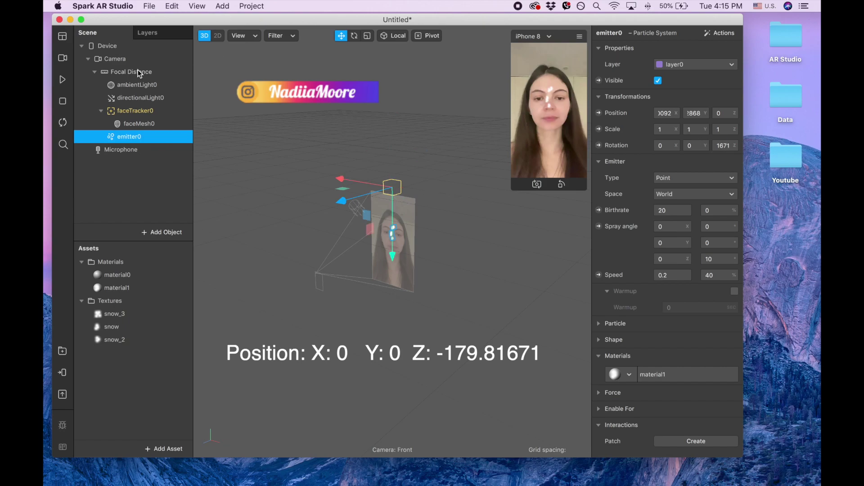
- Play the effect preview and switch the emitter type to Line
{"action": "left_click", "coordinate": [63, 81]}
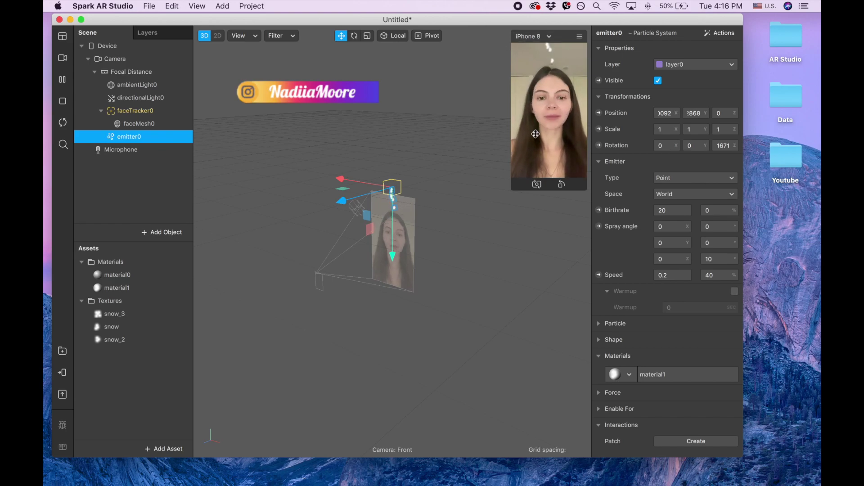
{"action": "left_click", "coordinate": [679, 180]}
{"action": "left_click", "coordinate": [679, 180]}
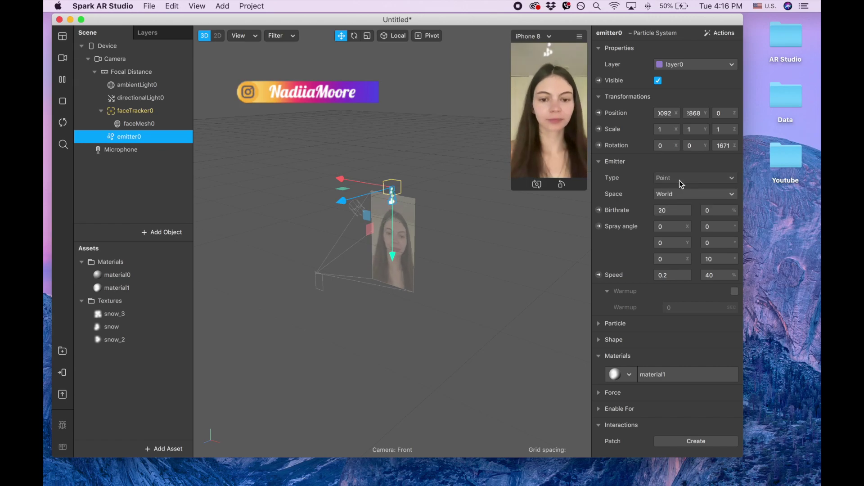
{"action": "left_click", "coordinate": [679, 180]}
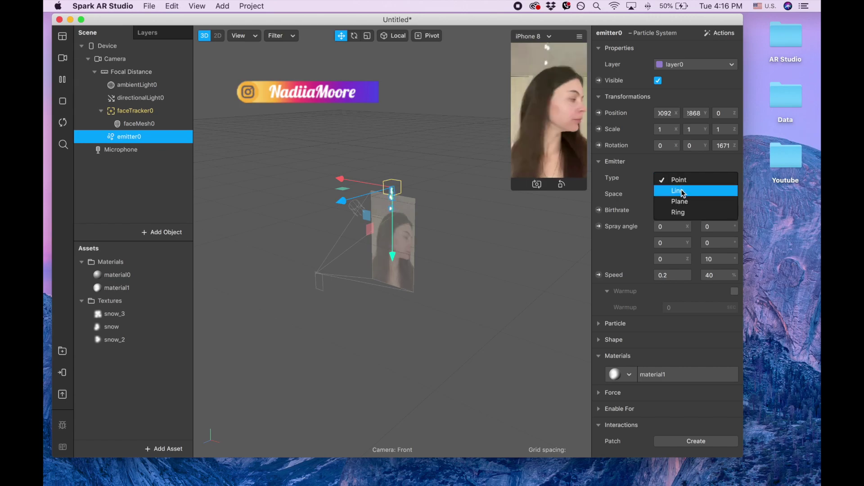
{"action": "left_click", "coordinate": [682, 192]}
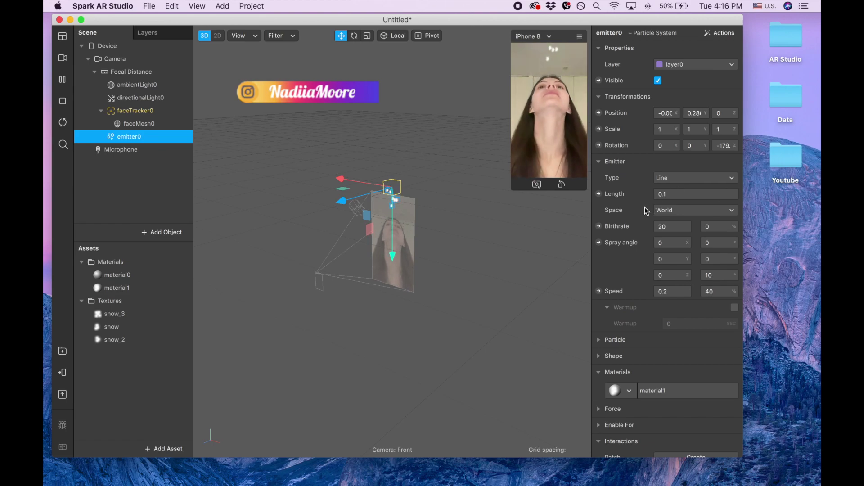
- Set the line Length to 0.5 and the Birthrate from 20 to 25
{"action": "left_click", "coordinate": [676, 194]}
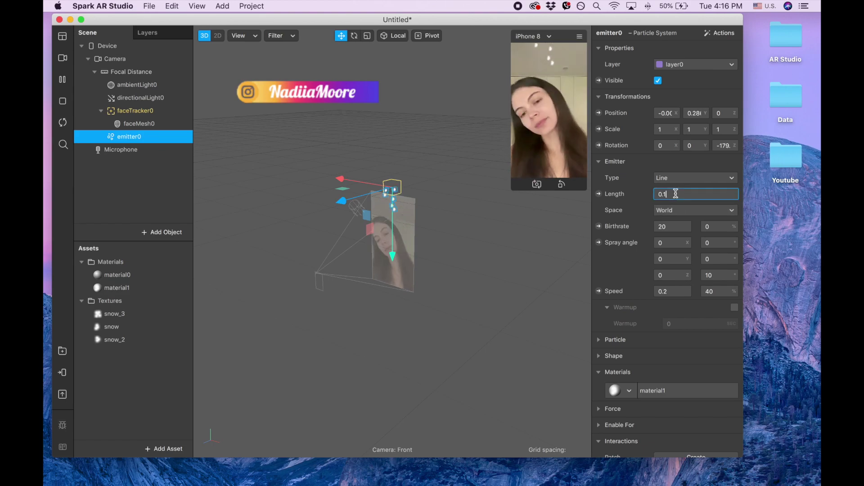
{"action": "key", "text": "BackSpace"}
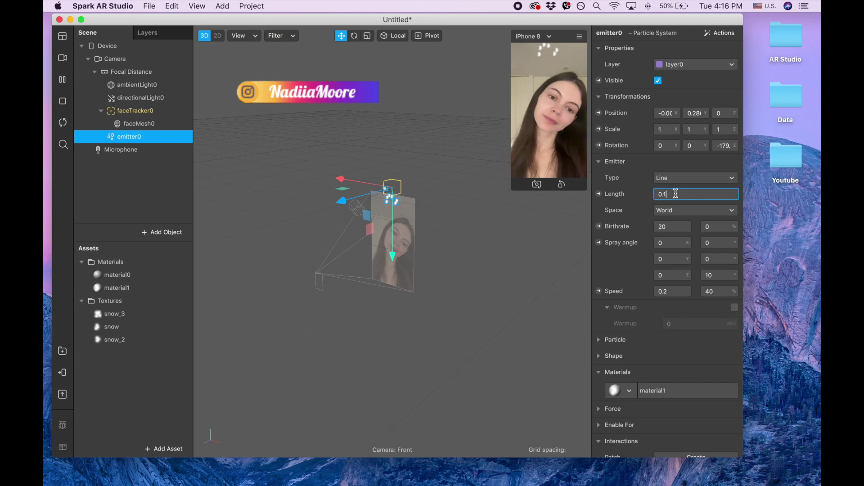
{"action": "type", "text": "5"}
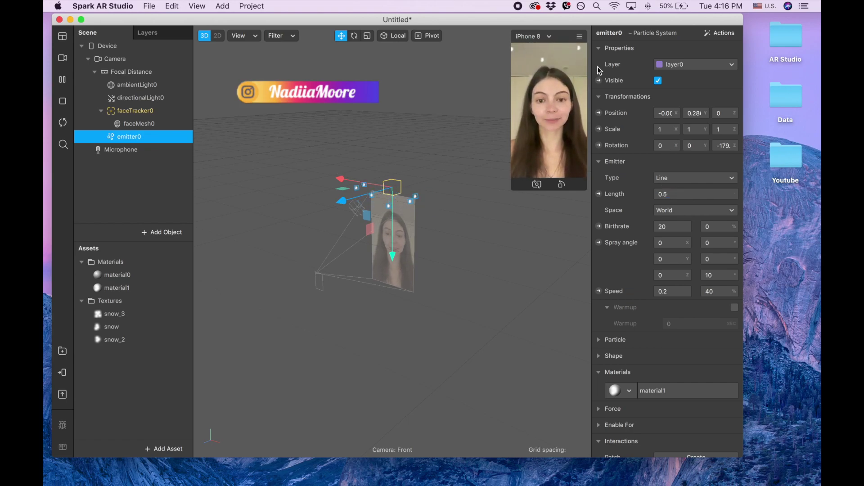
{"action": "left_click", "coordinate": [674, 228]}
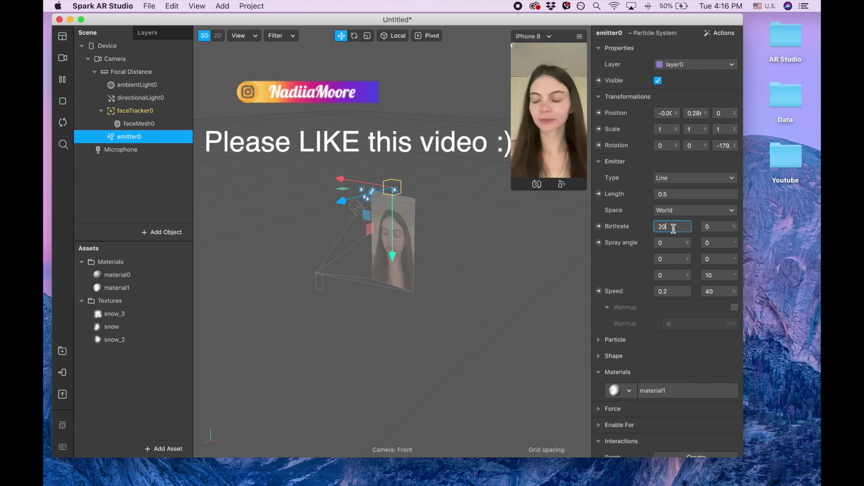
{"action": "key", "text": "BackSpace"}
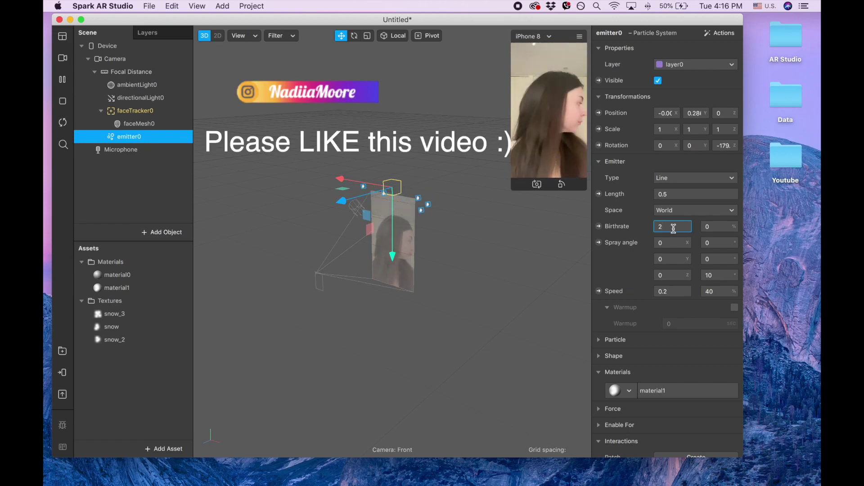
{"action": "type", "text": "5"}
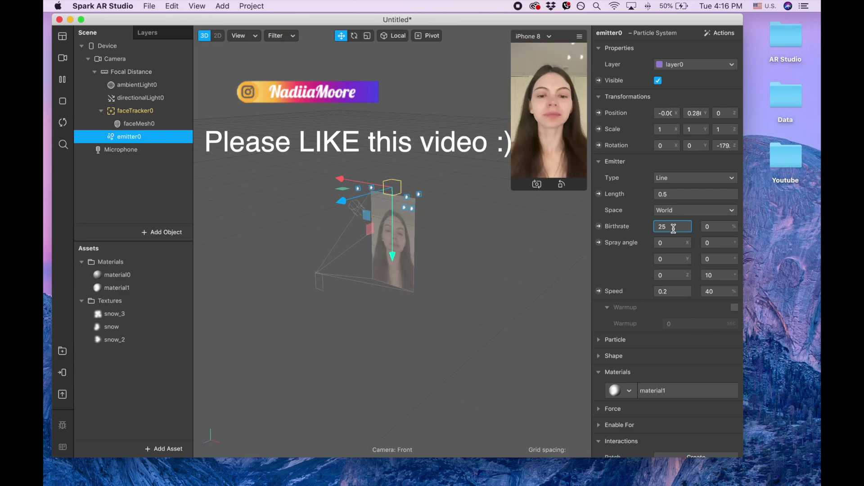
{"action": "key", "text": "Return"}
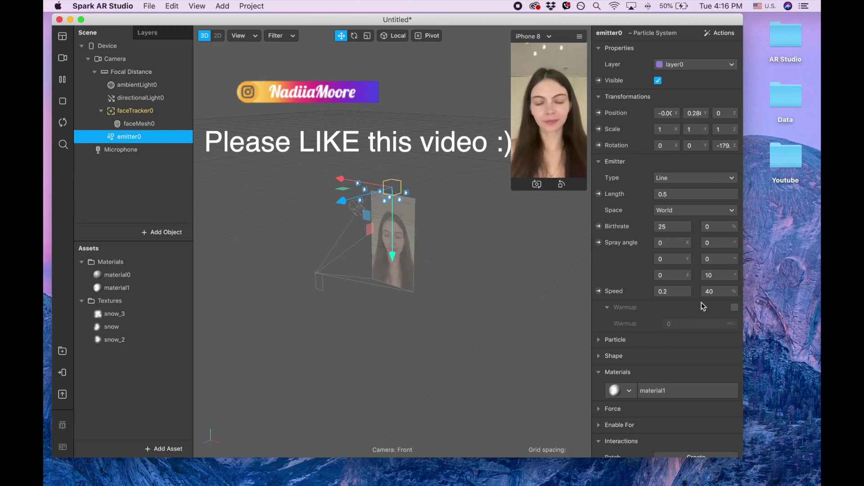
- In the Particle section, set particle Scale to 0.005 with 70% variation
{"action": "scroll", "coordinate": [666, 301], "scroll_direction": "down", "scroll_amount": 1}
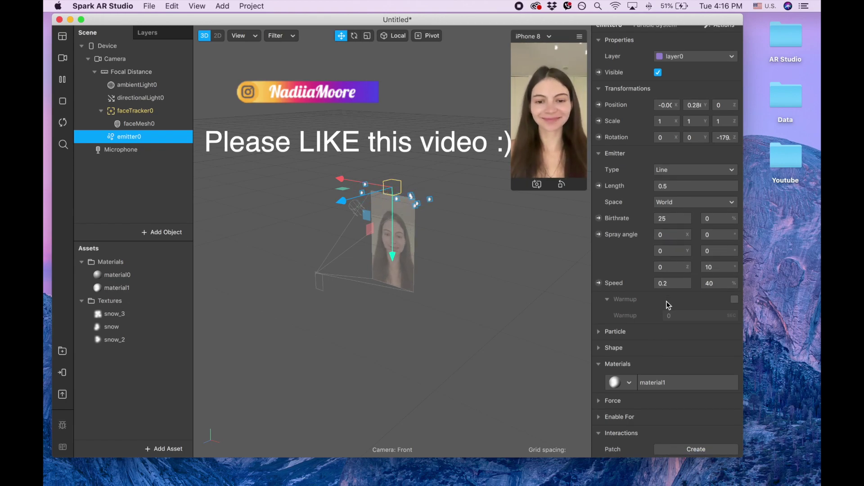
{"action": "left_click", "coordinate": [598, 333]}
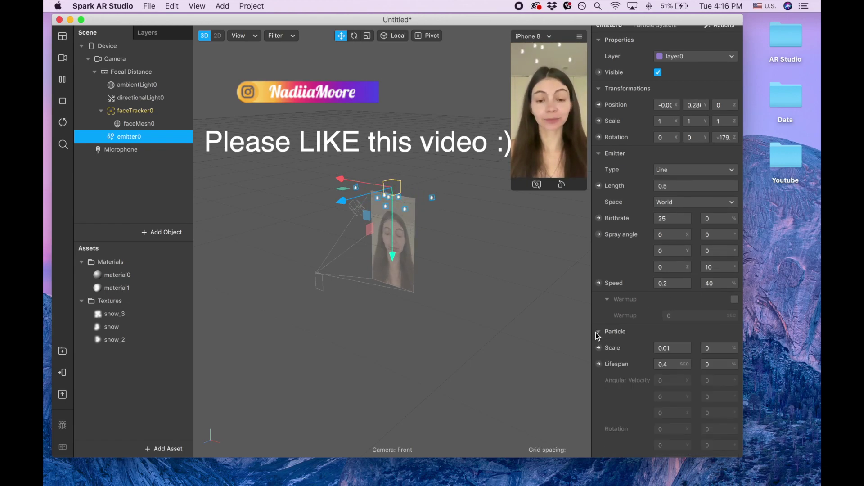
{"action": "scroll", "coordinate": [631, 324], "scroll_direction": "down", "scroll_amount": 5}
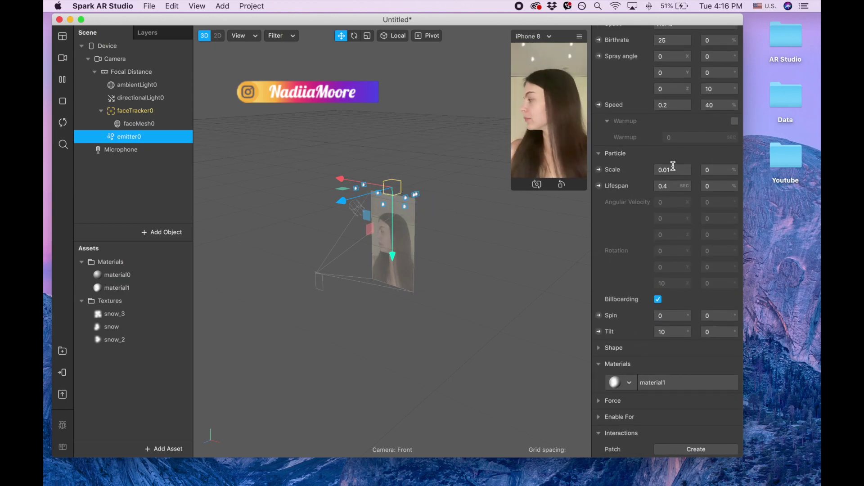
{"action": "key", "text": "BackSpace"}
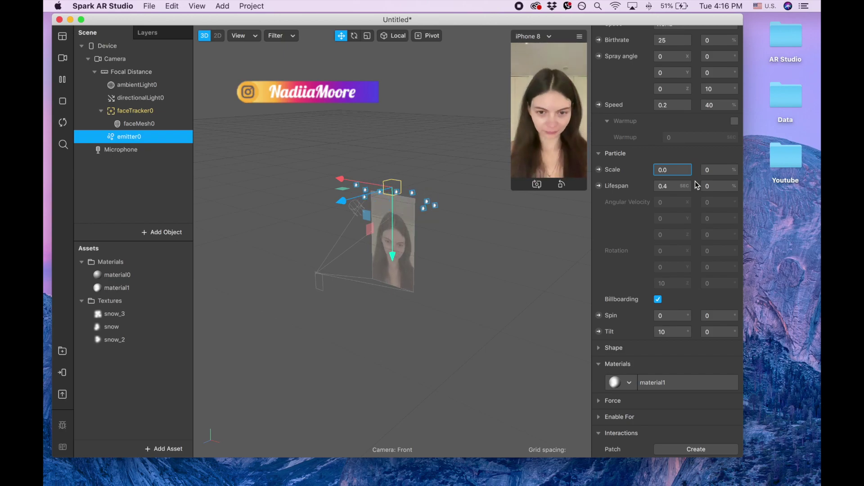
{"action": "type", "text": "05"}
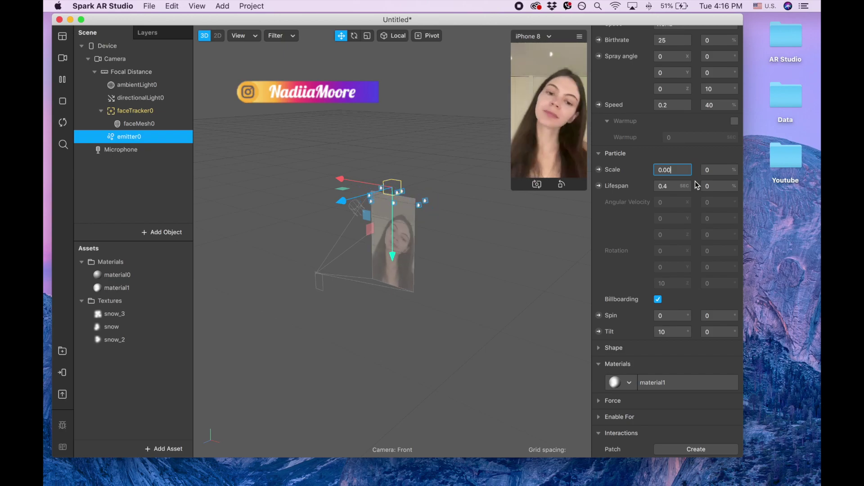
{"action": "key", "text": "Return"}
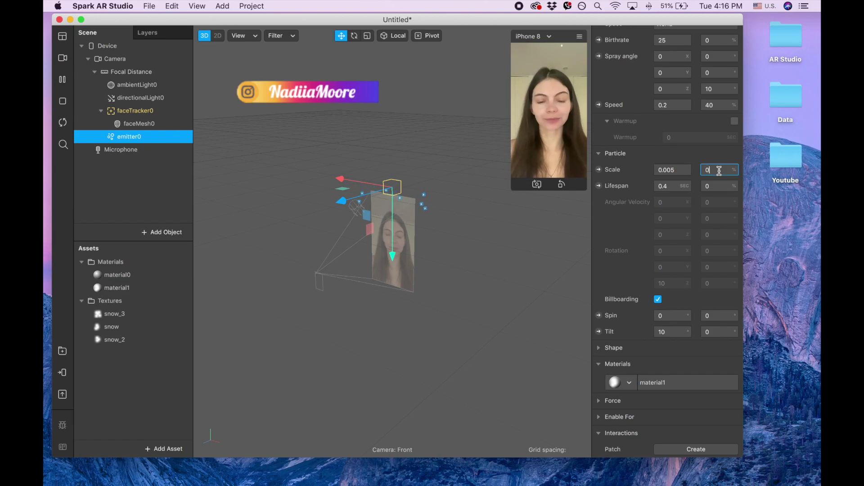
{"action": "key", "text": "BackSpace"}
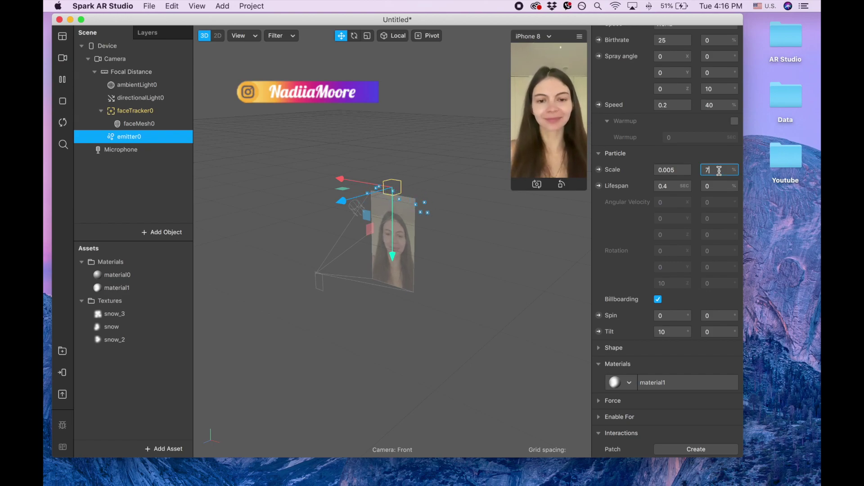
{"action": "type", "text": "70"}
{"action": "key", "text": "Return"}
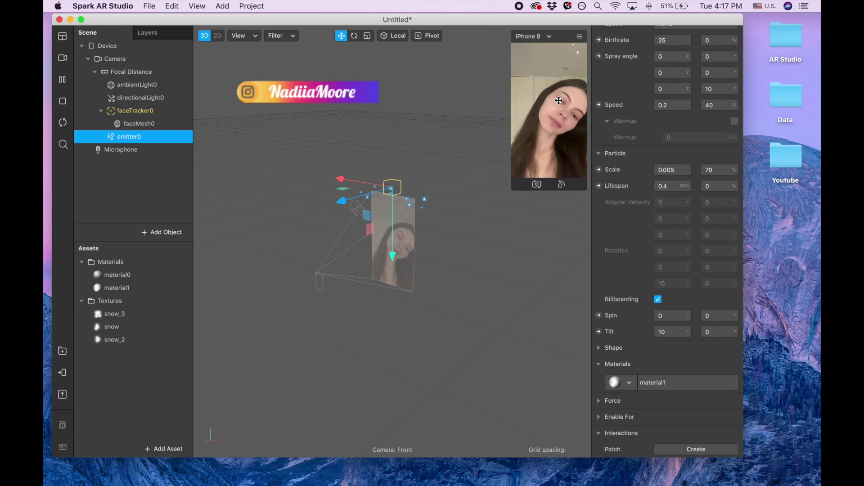
- Begin editing the particle Lifespan, clearing the 0.4 value to replace it with 3
{"action": "left_click", "coordinate": [676, 186]}
{"action": "key", "text": "BackSpace"}
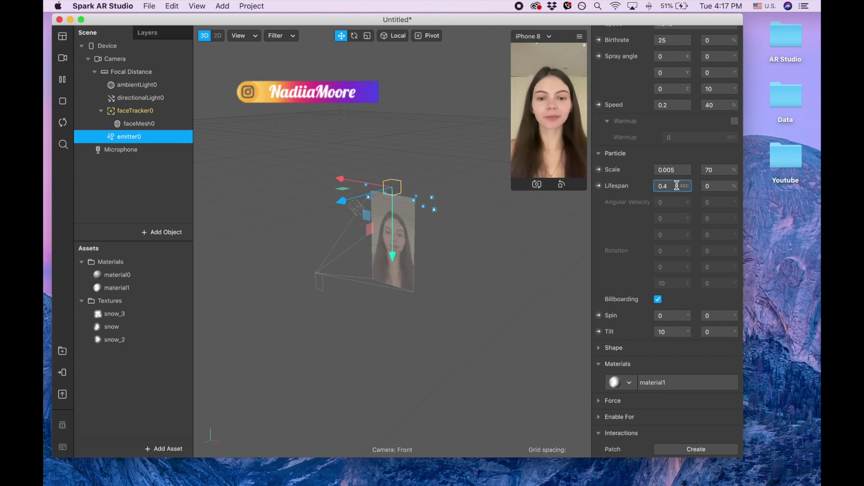